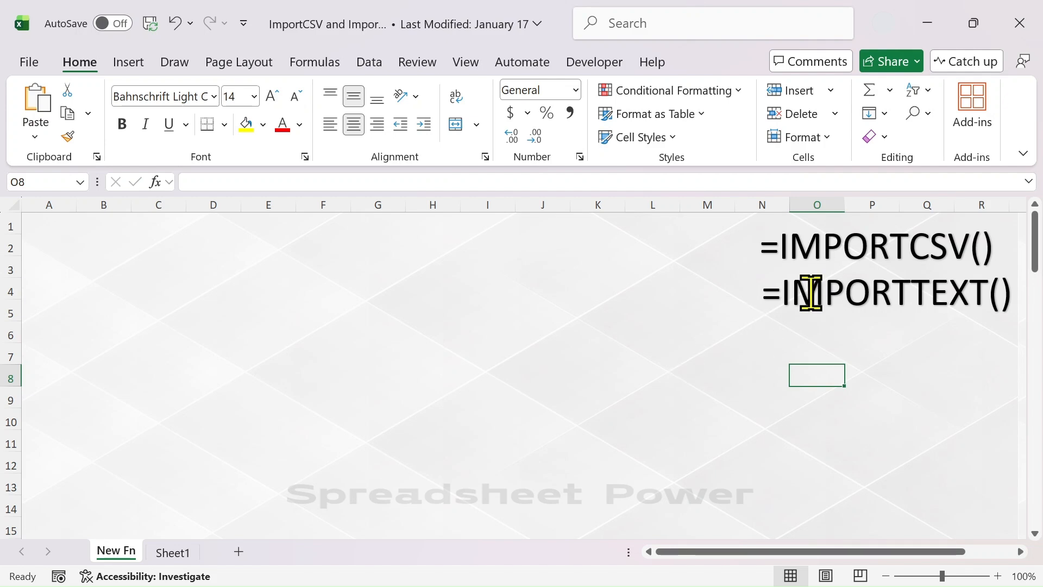
- Open the Employee Data text file from the desktop to examine its columns and delimiter, and close it again
left_click(927, 23)
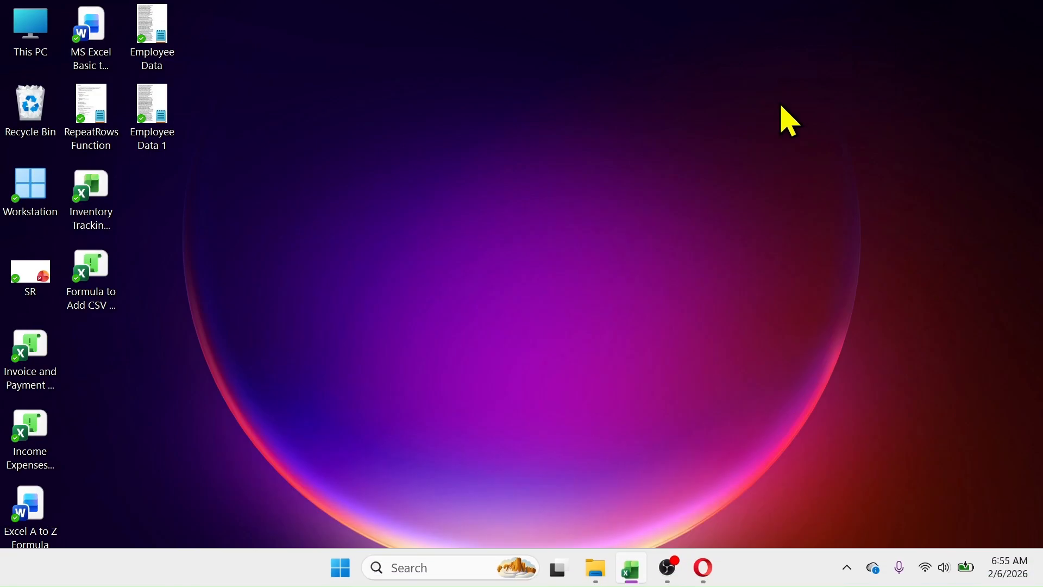
double_click(156, 26)
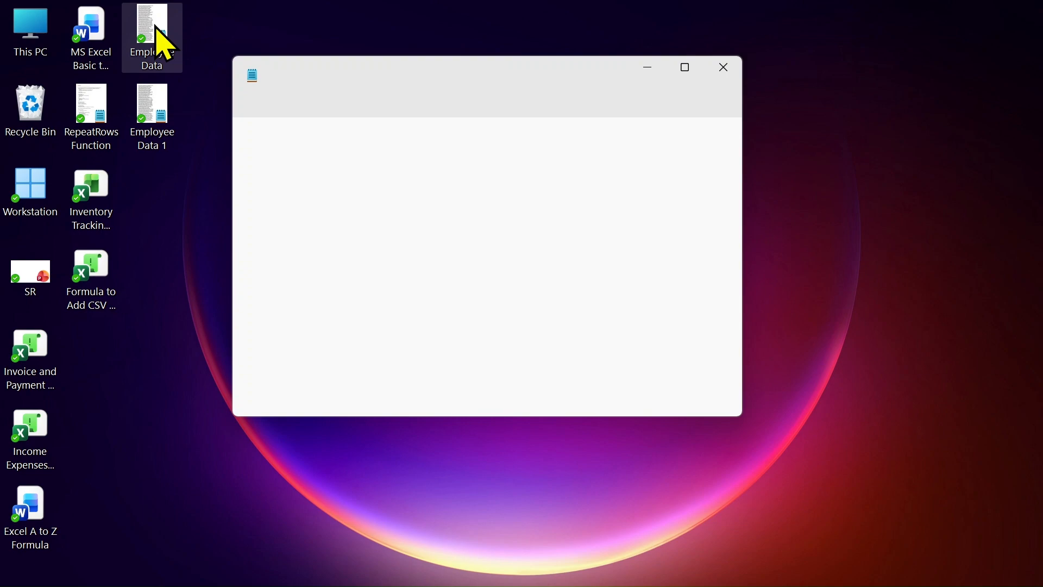
left_click(683, 66)
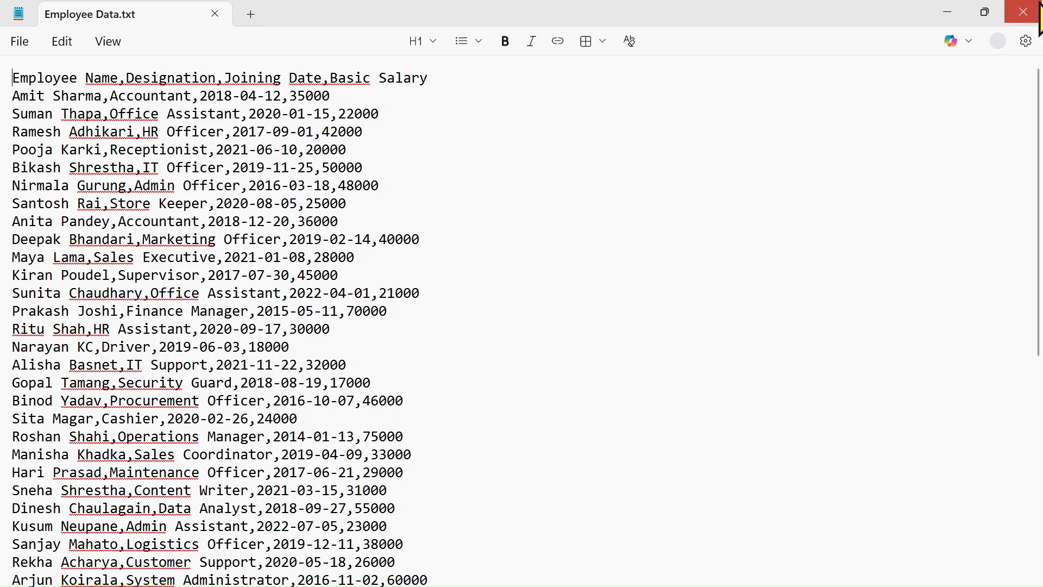
left_click(1024, 12)
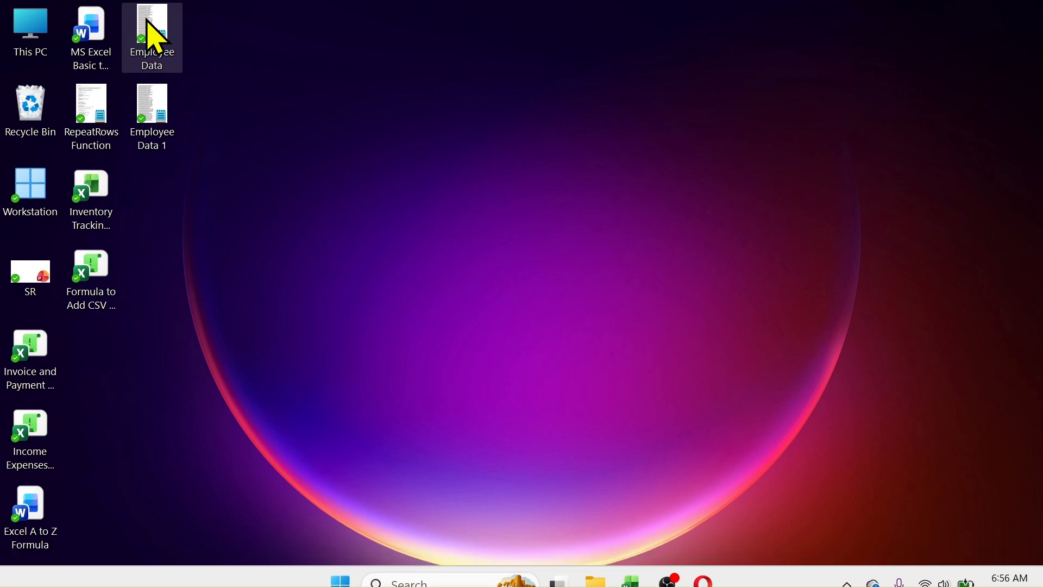
- Copy the path of the Employee Data file on the desktop and switch back to the Excel workbook
right_click(155, 38)
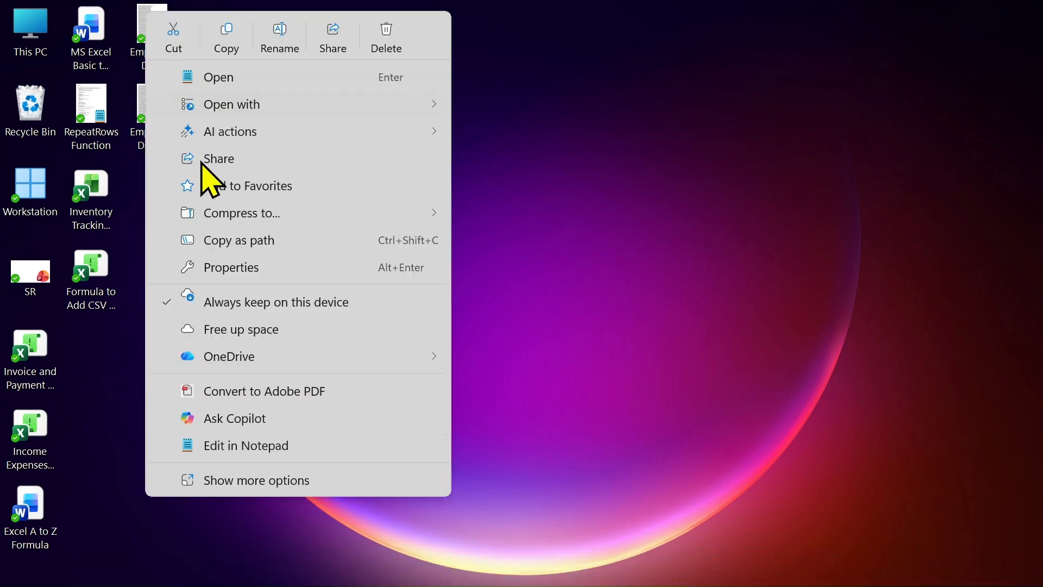
left_click(251, 243)
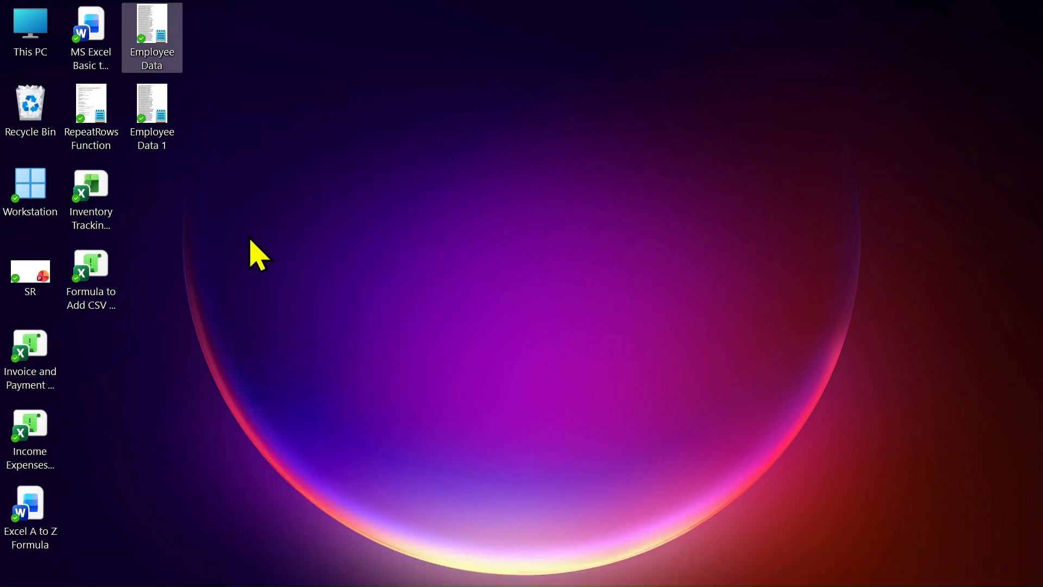
left_click(640, 577)
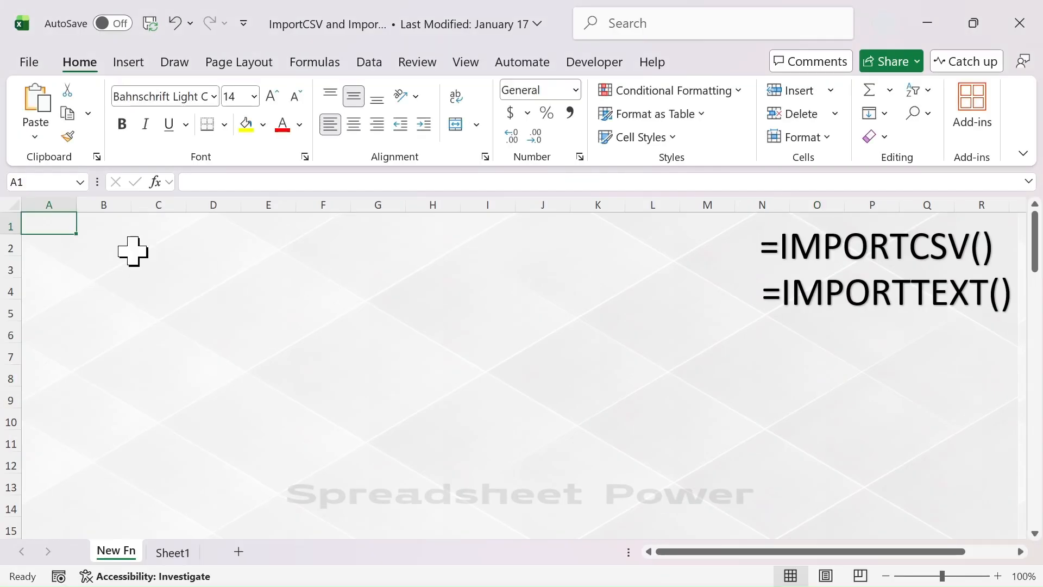
- Enter =IMPORTCSV("C:\Users\LENOVO\OneDrive\Desktop\Employee Data.txt") in cell A1, pasting the copied path without active content
type("=")
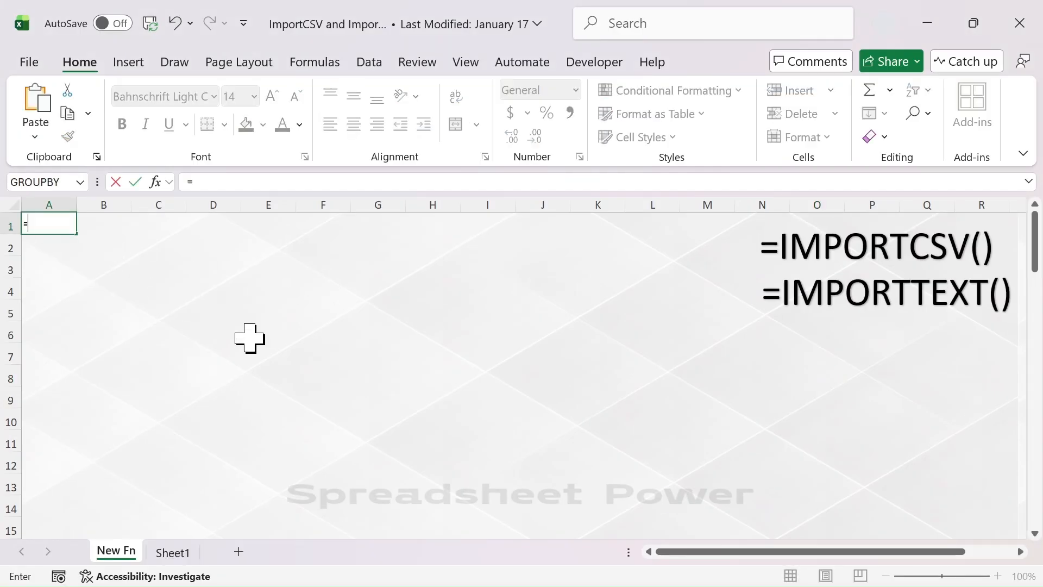
type("IMPORT")
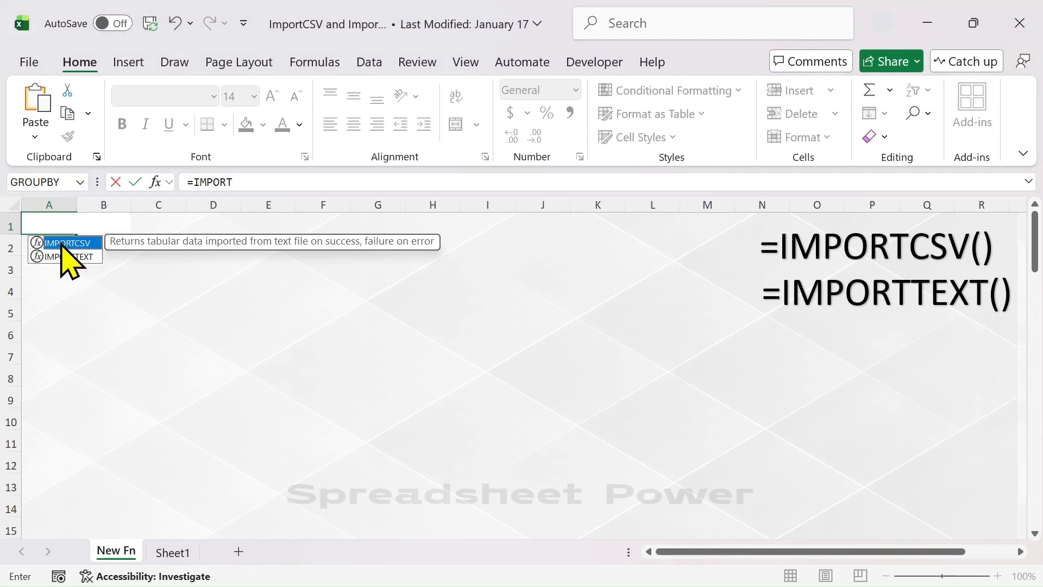
double_click(65, 242)
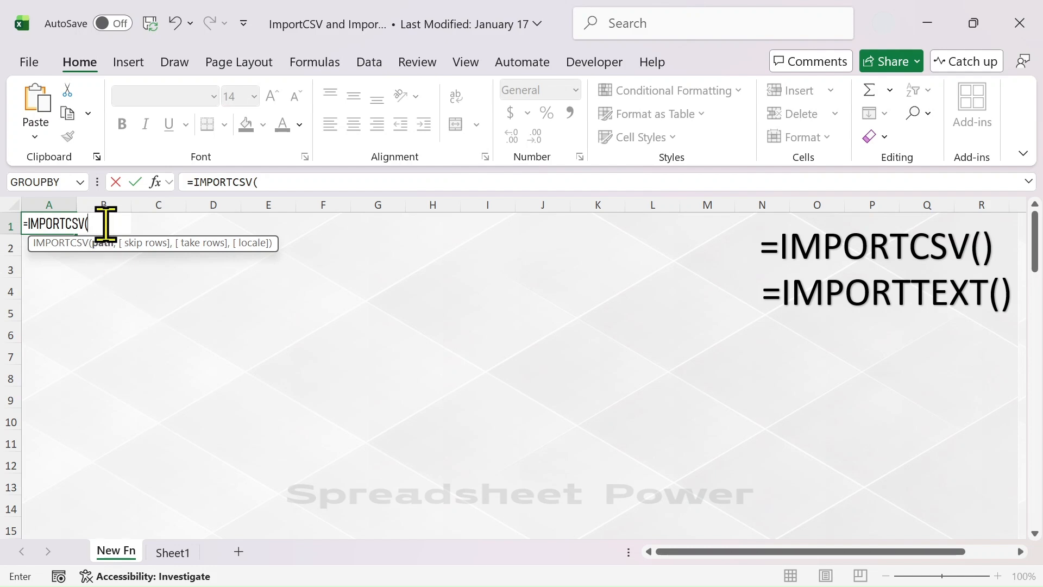
key("ctrl+v")
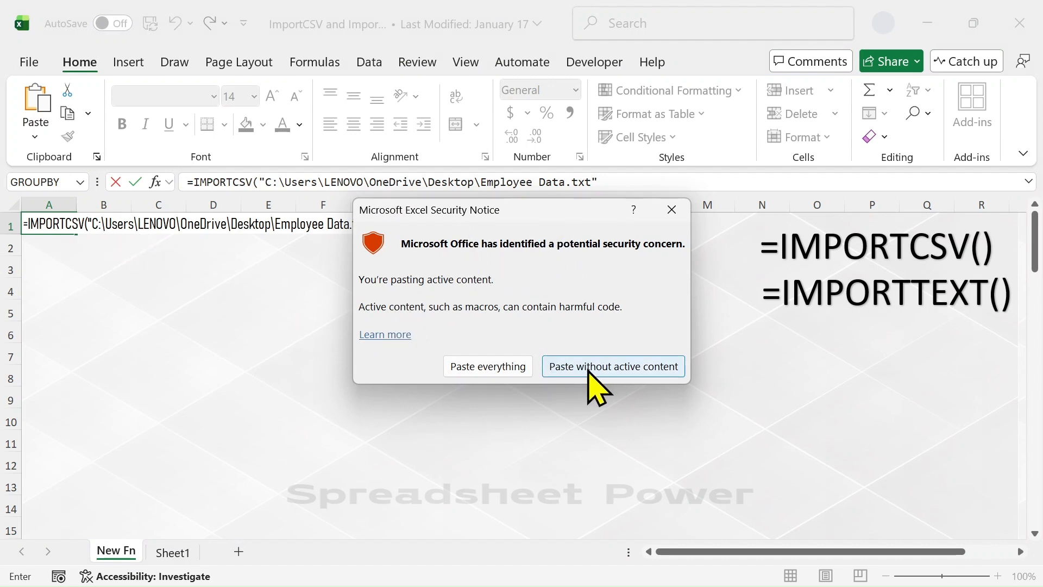
left_click(620, 368)
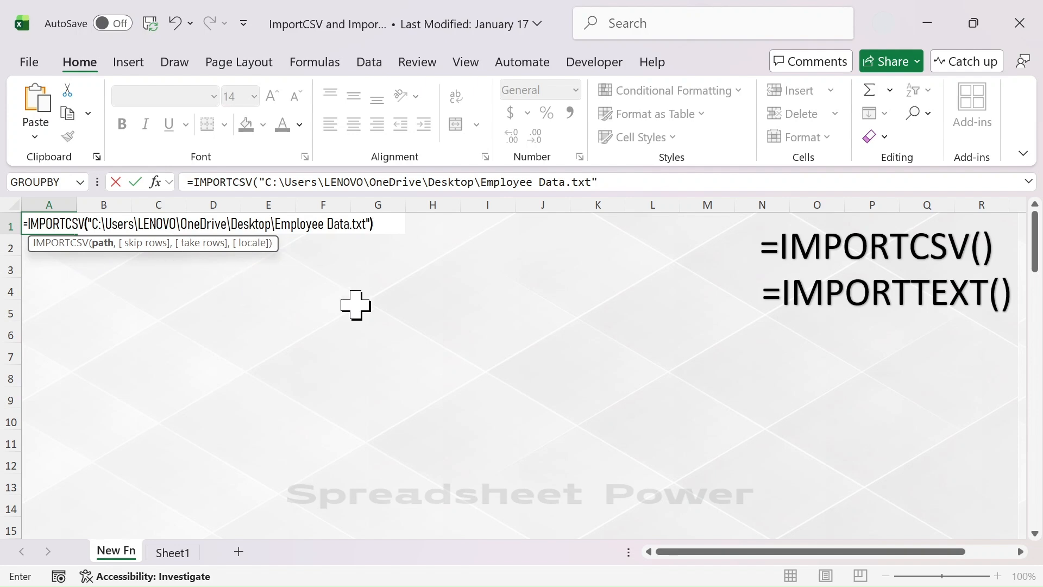
key("Return")
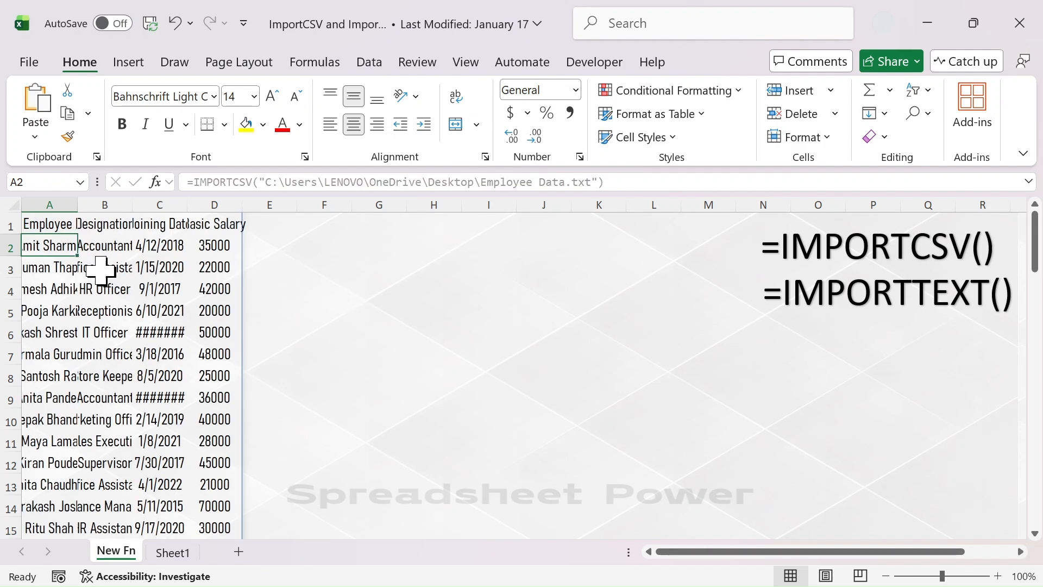
- Auto-fit the widths of columns A to D to the imported employee data
left_click(54, 205)
left_click_drag(61, 205, 213, 207)
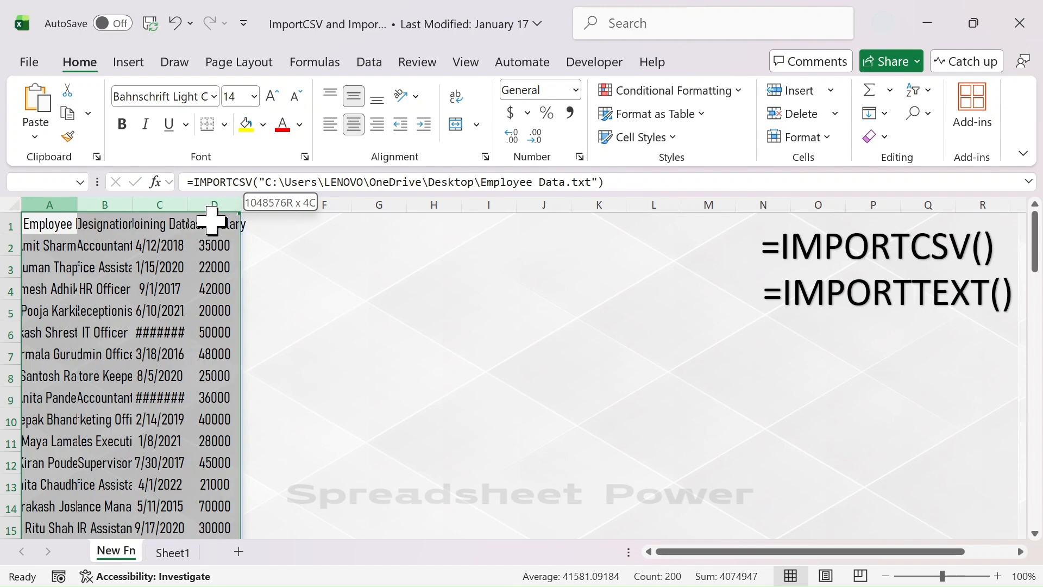
double_click(241, 205)
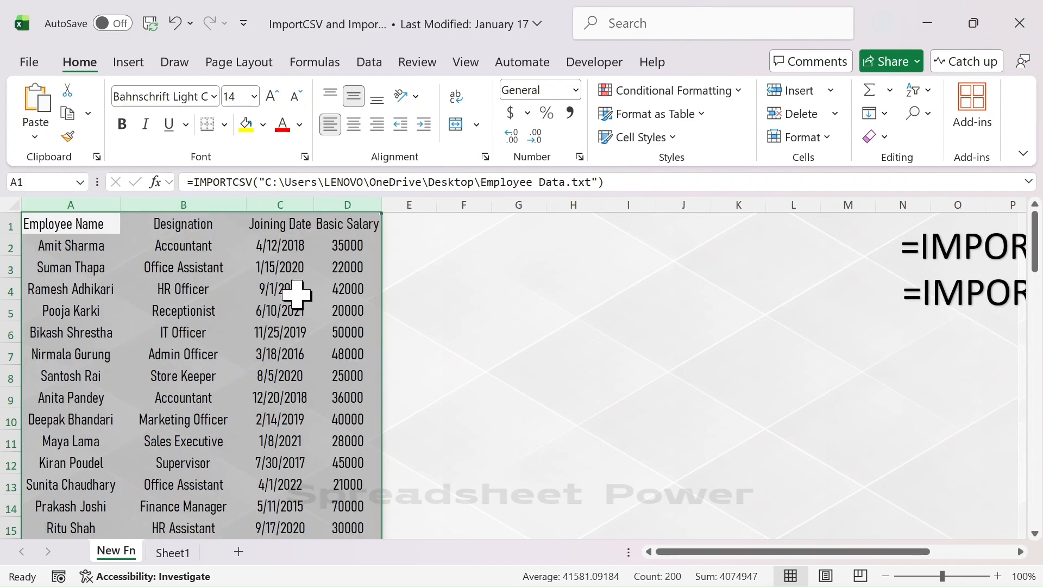
left_click(516, 309)
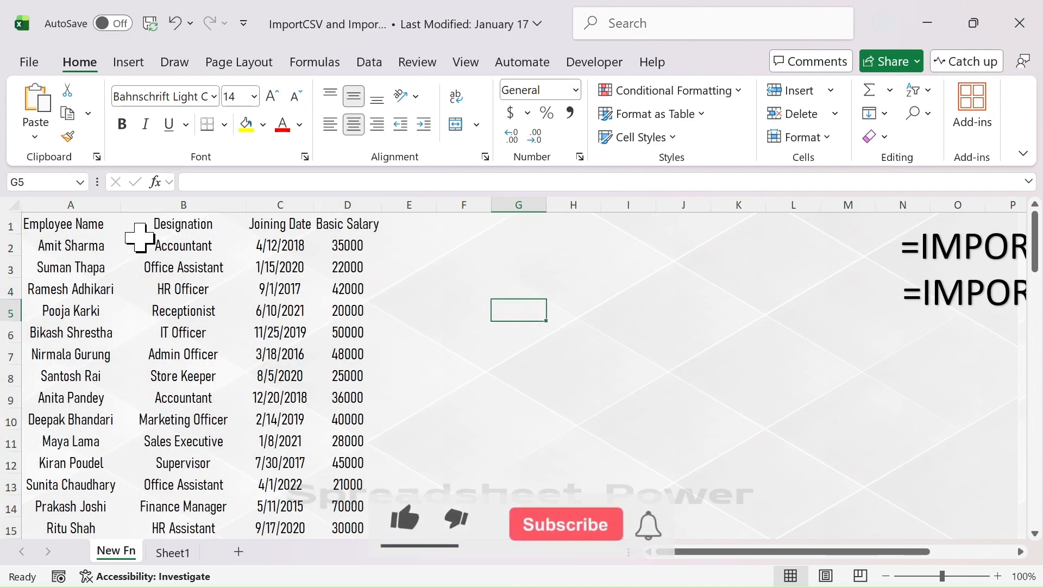
left_click_drag(70, 223, 345, 443)
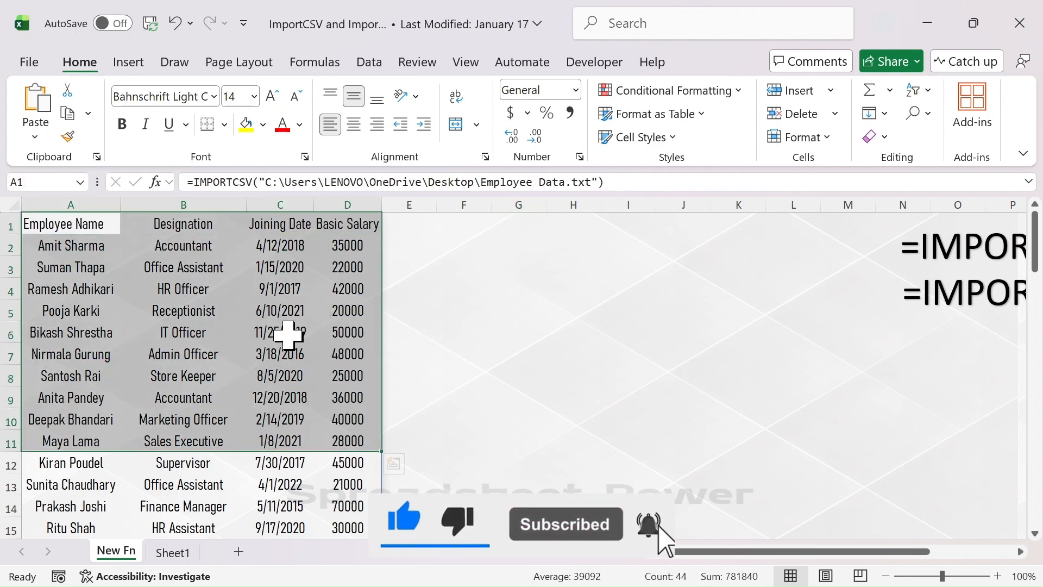
left_click_drag(796, 551, 768, 426)
left_click(589, 359)
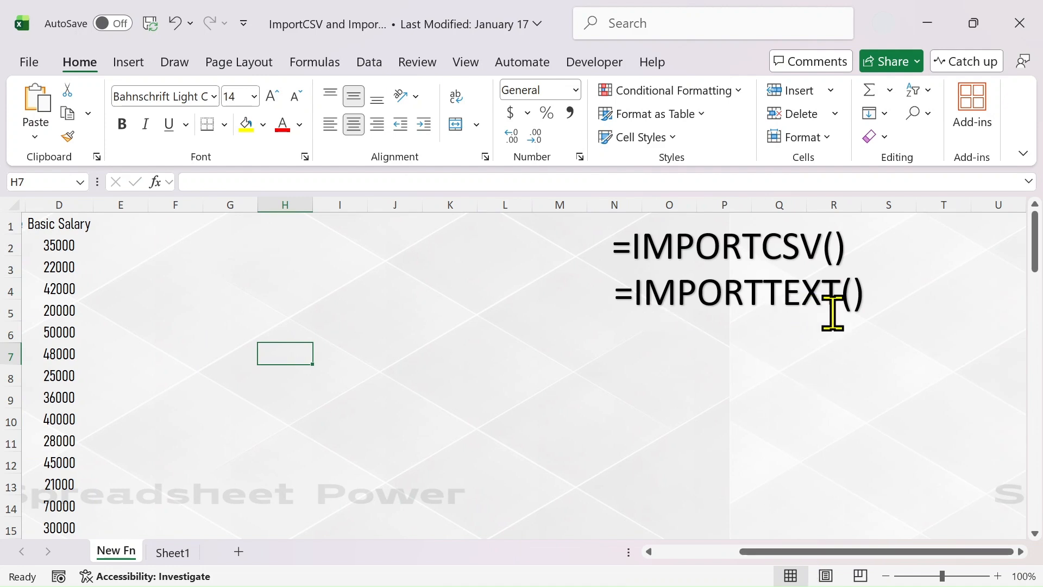
left_click_drag(826, 553, 689, 554)
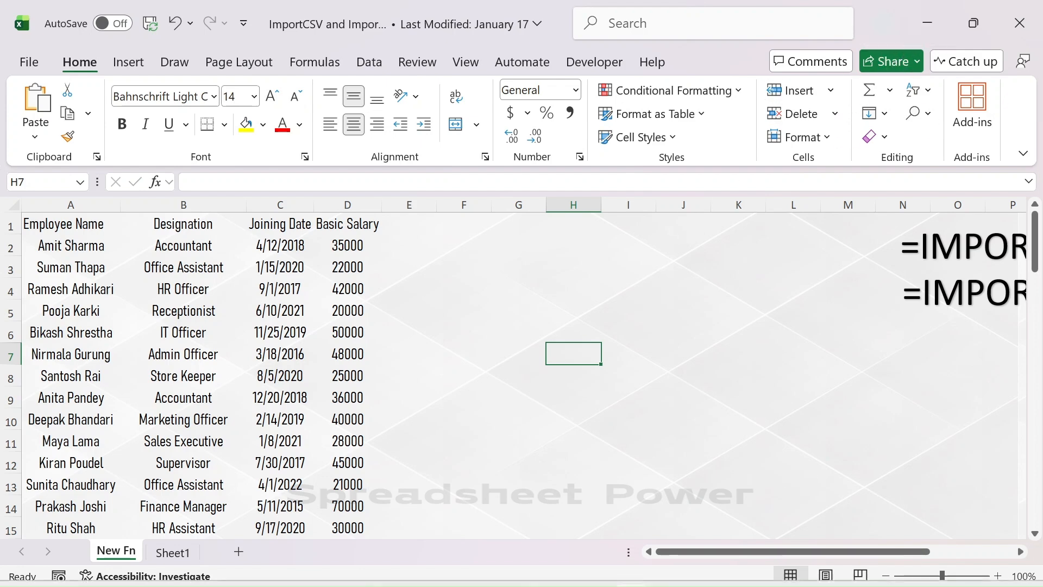
- Switch to the Opera browser, copy the web address of Employee-Data-1.txt, and return to the Excel workbook
left_click(705, 571)
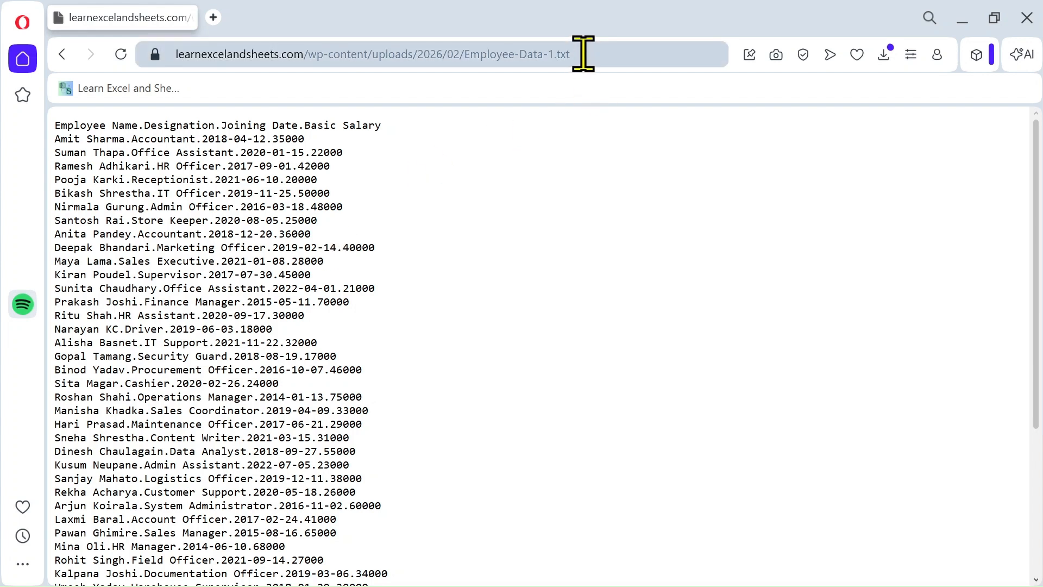
left_click_drag(582, 54, 225, 51)
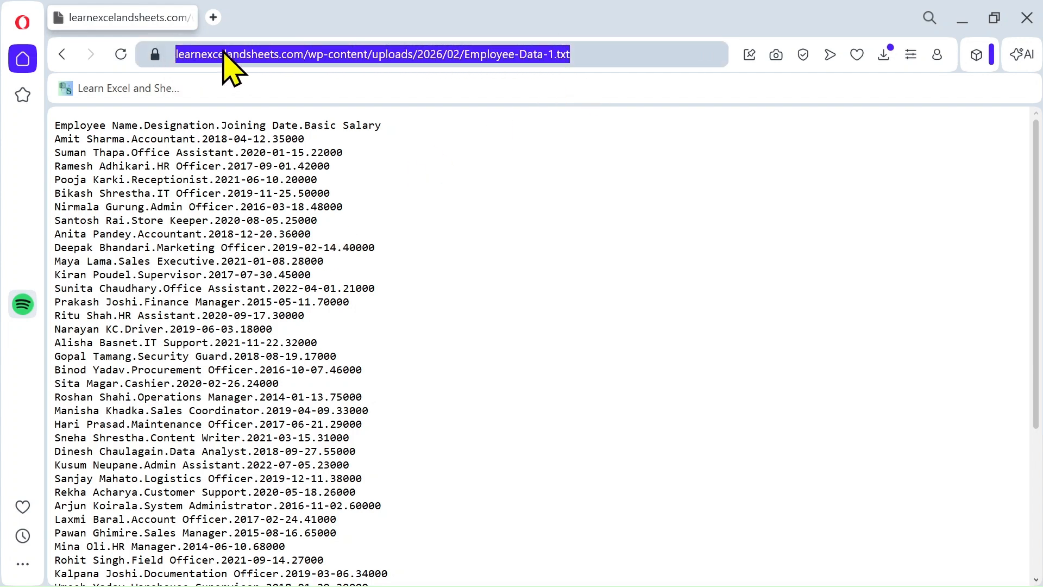
right_click(238, 48)
left_click(261, 119)
mouse_move(679, 583)
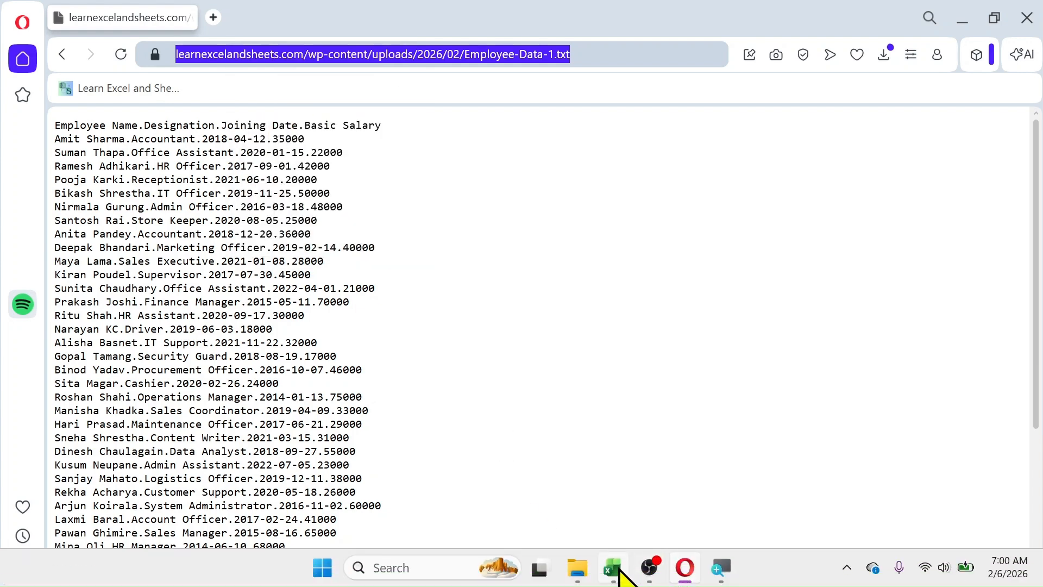
left_click(614, 568)
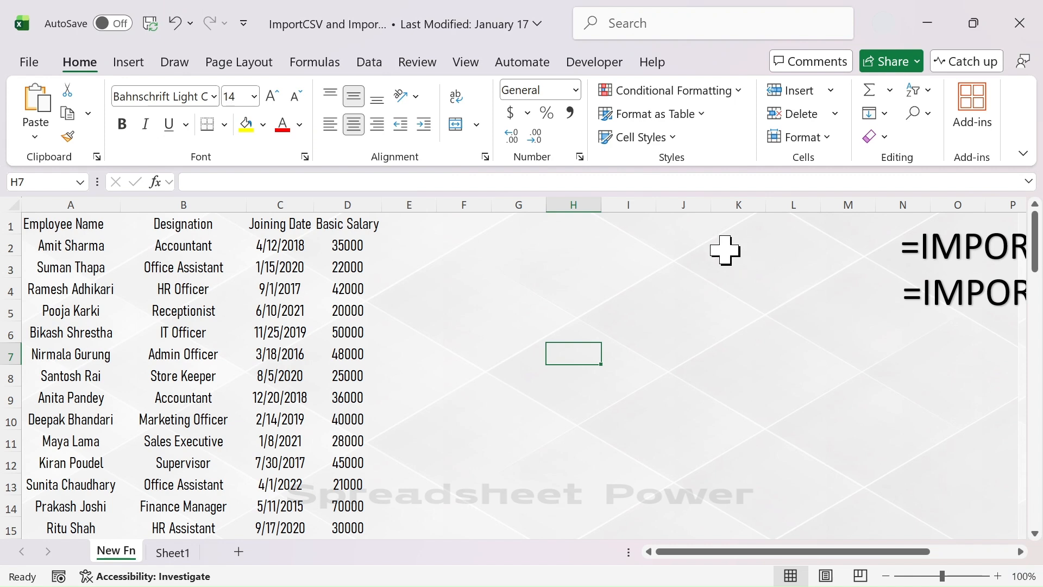
- Start an IMPORTTEXT formula in cell G1 with the copied Employee-Data-1.txt web address as its path, pasted without active content
left_click(508, 223)
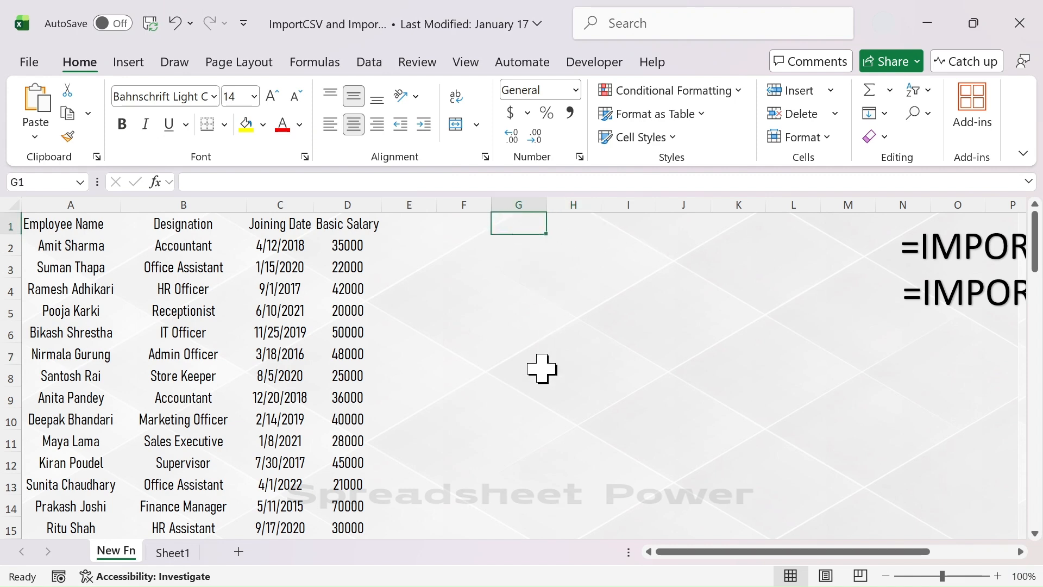
type("=")
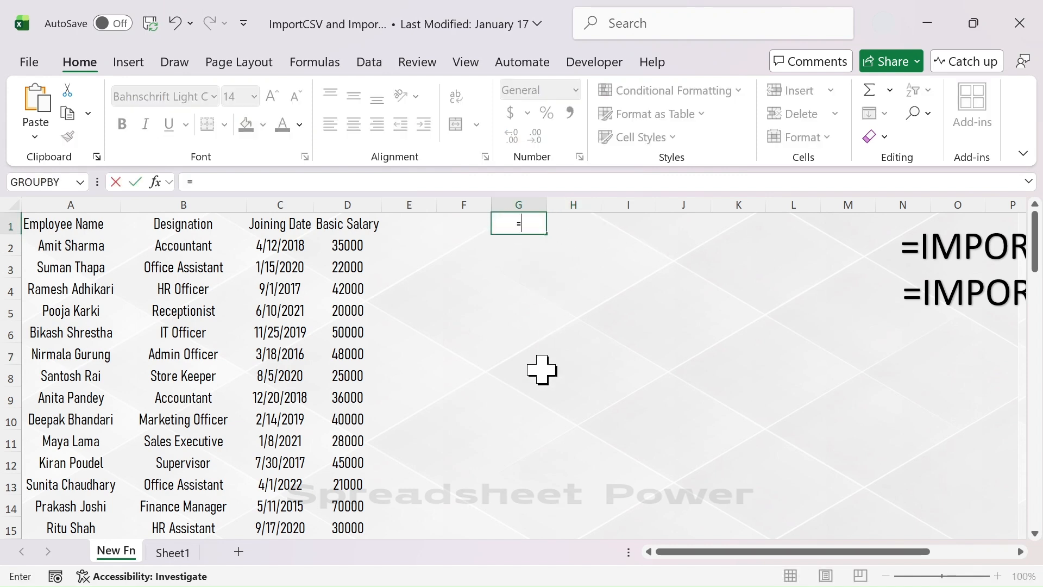
type("IMPORT")
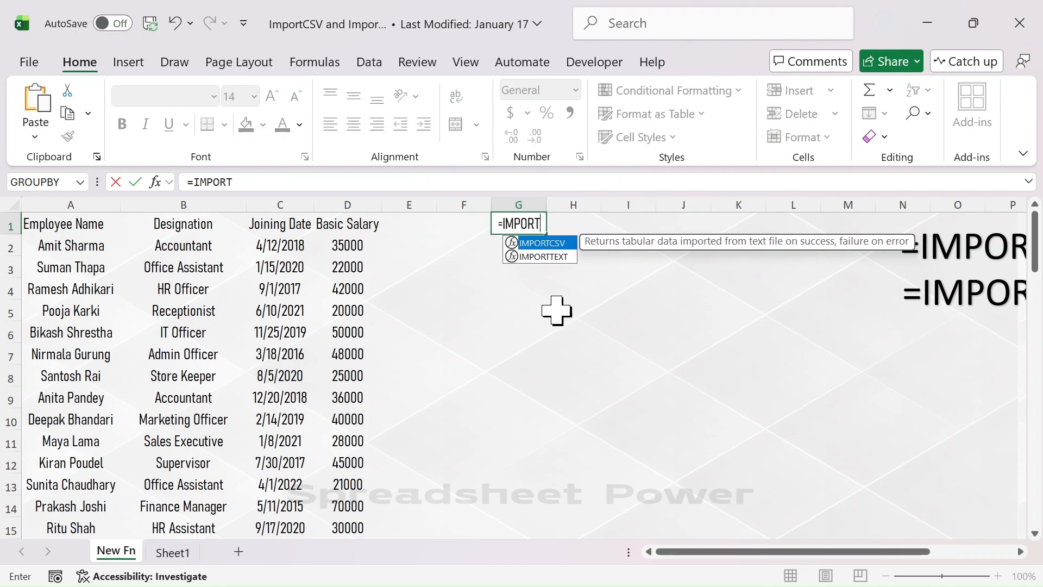
double_click(544, 257)
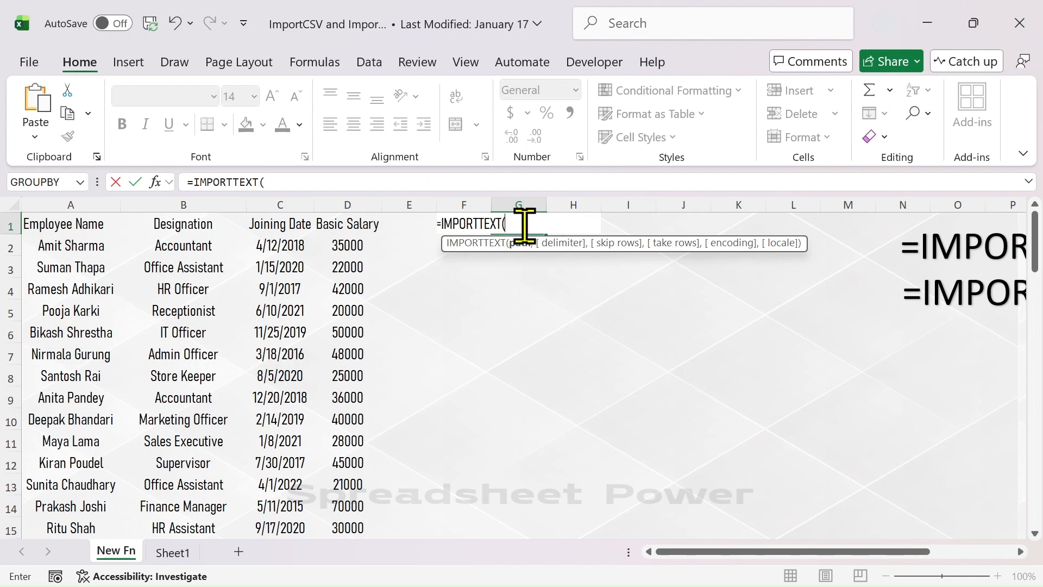
key("ctrl+v")
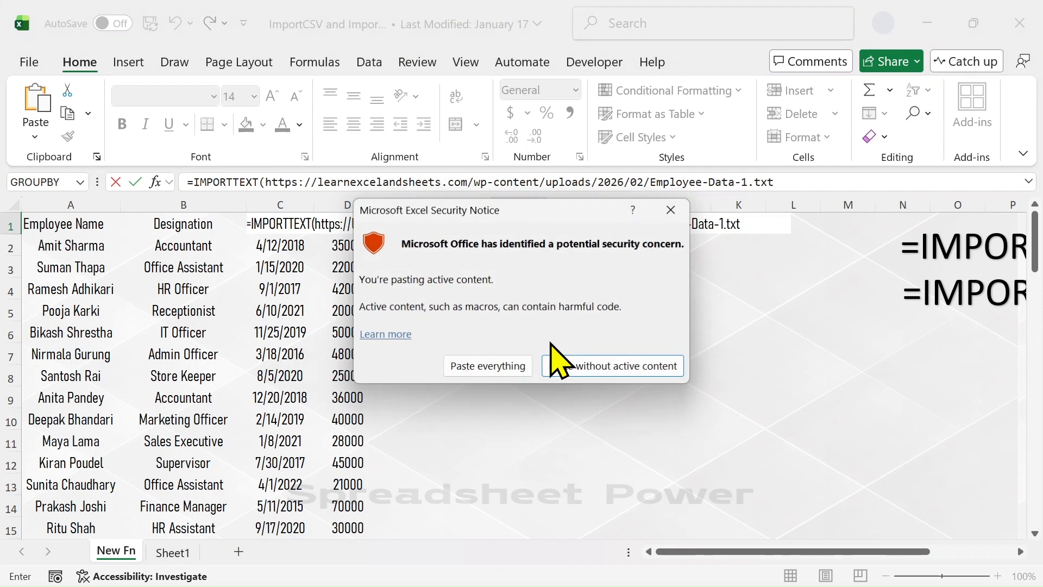
left_click(621, 371)
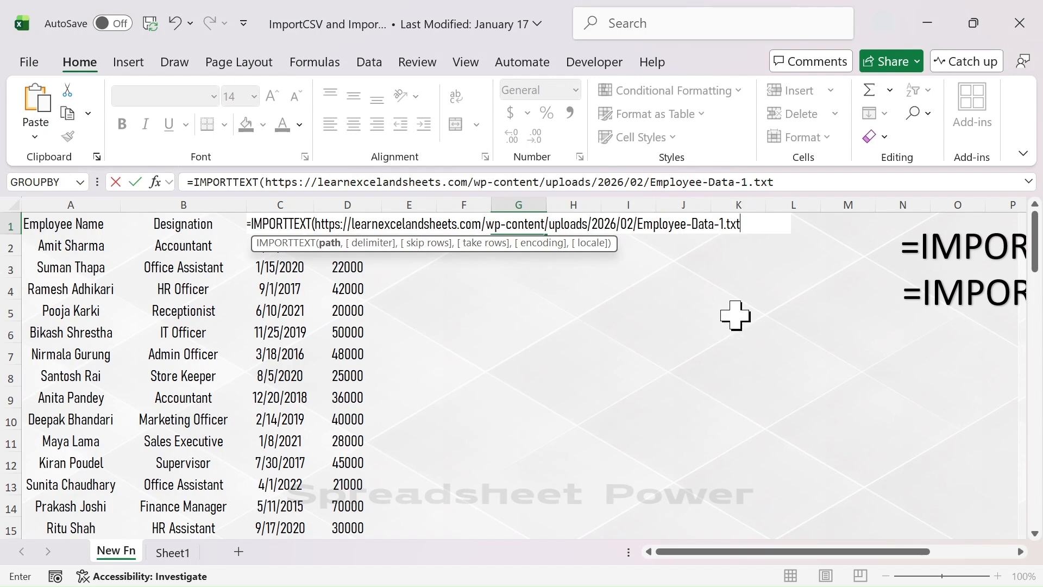
- Check the separator in the browser's text file, add "." as the IMPORTTEXT delimiter, and try to enter the closed formula in G1
type(",")
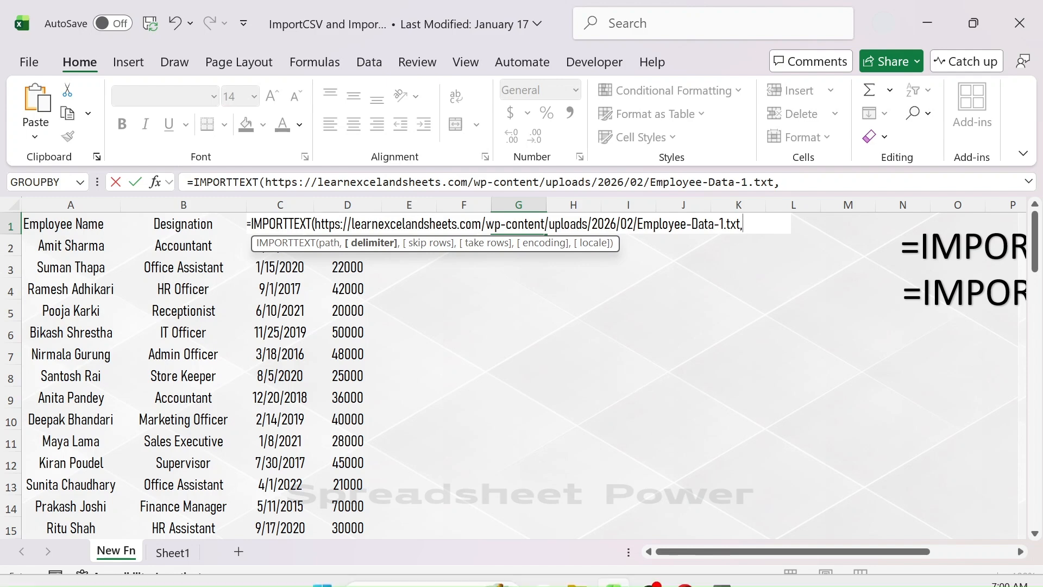
left_click(694, 572)
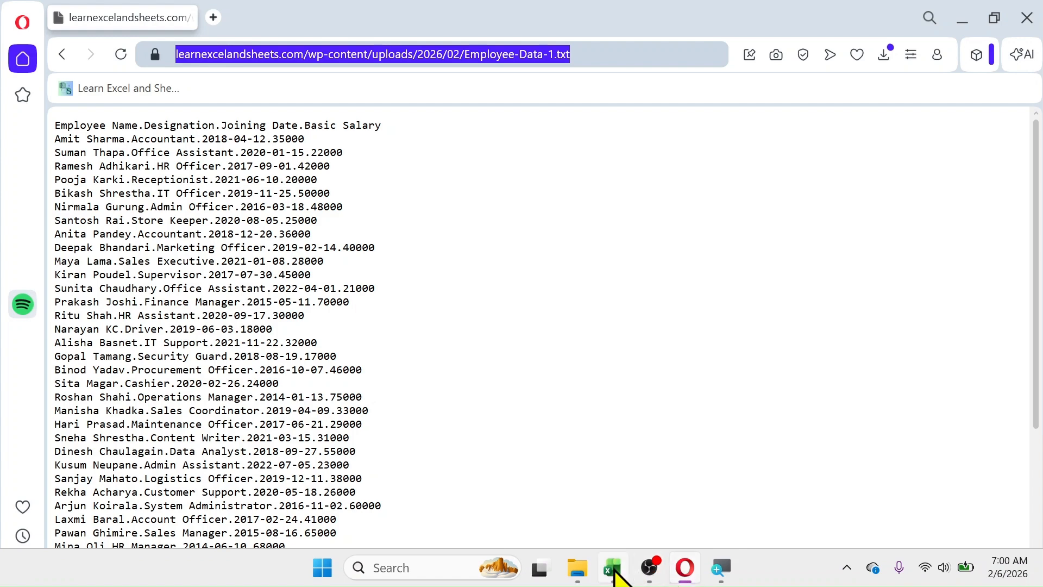
left_click(612, 568)
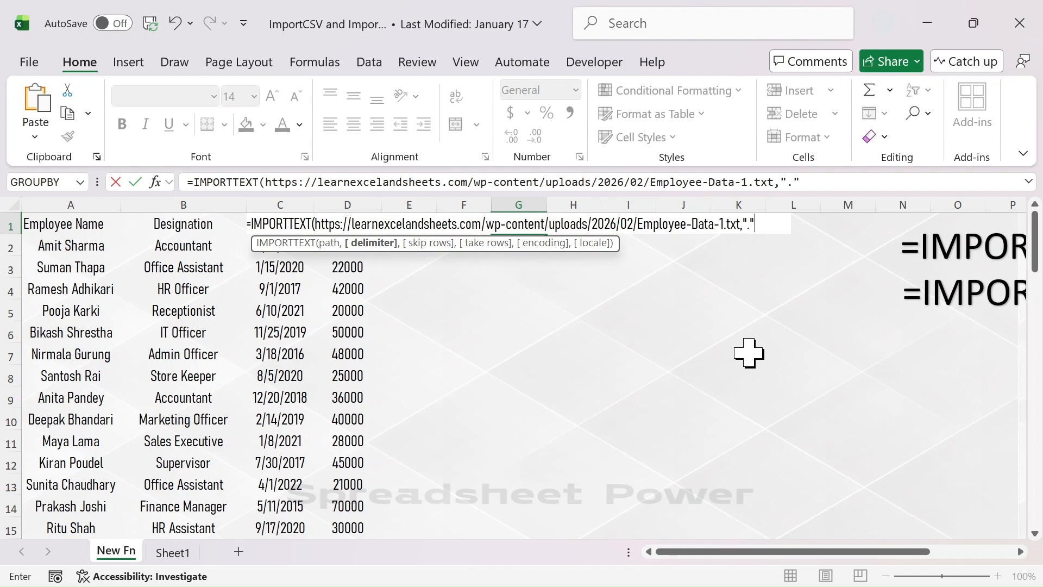
type(")")
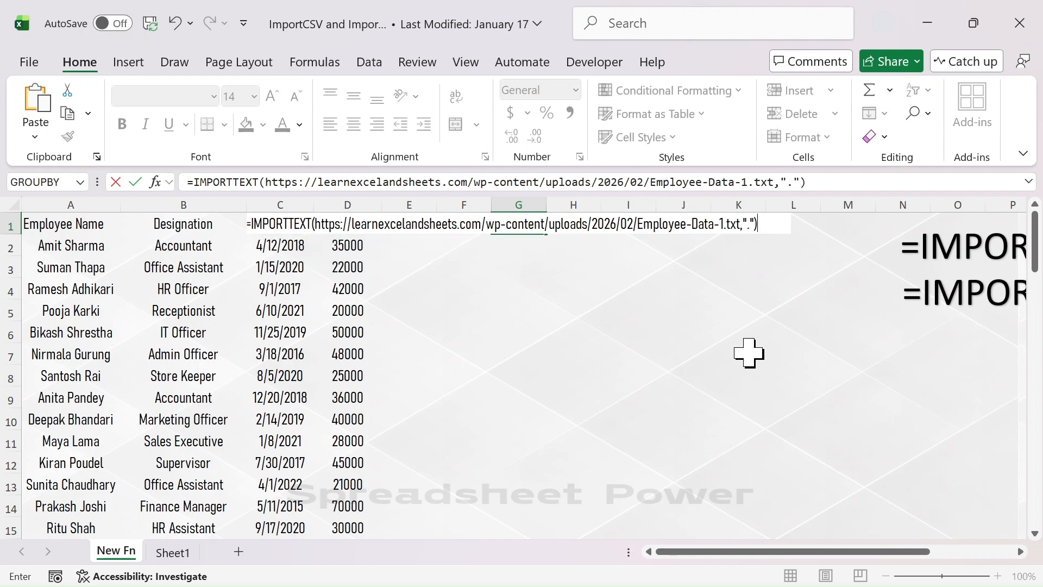
key("Return")
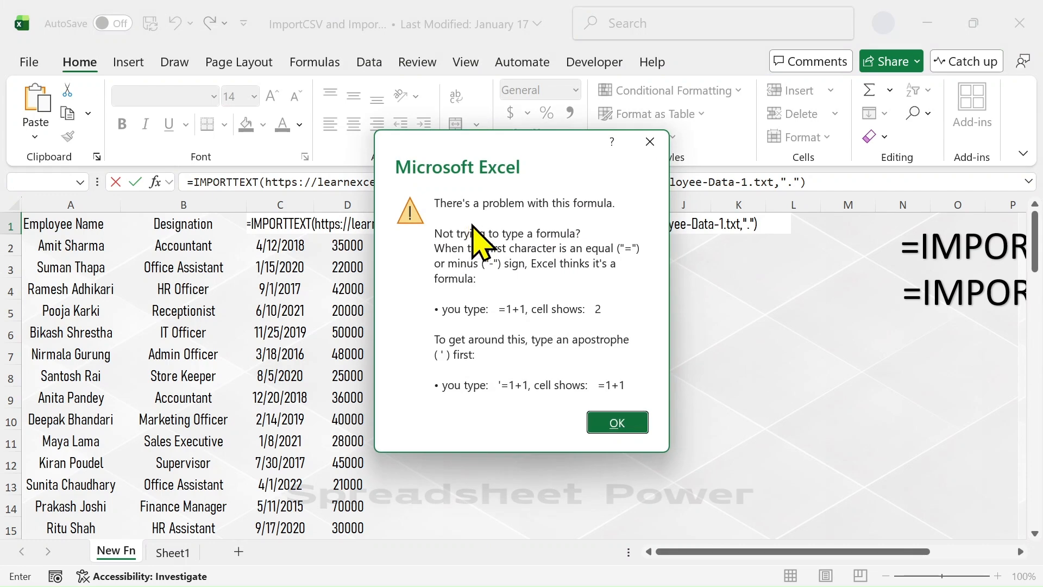
left_click(617, 423)
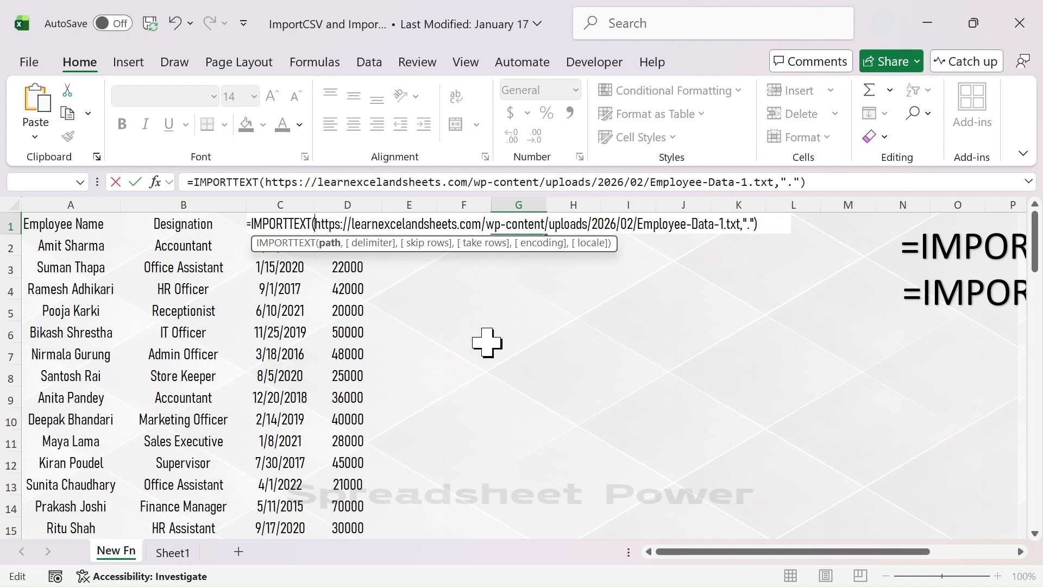
- Enclose the web address in G1's IMPORTTEXT formula in double quotation marks, enter the formula, and connect to the site with anonymous access
type("\"")
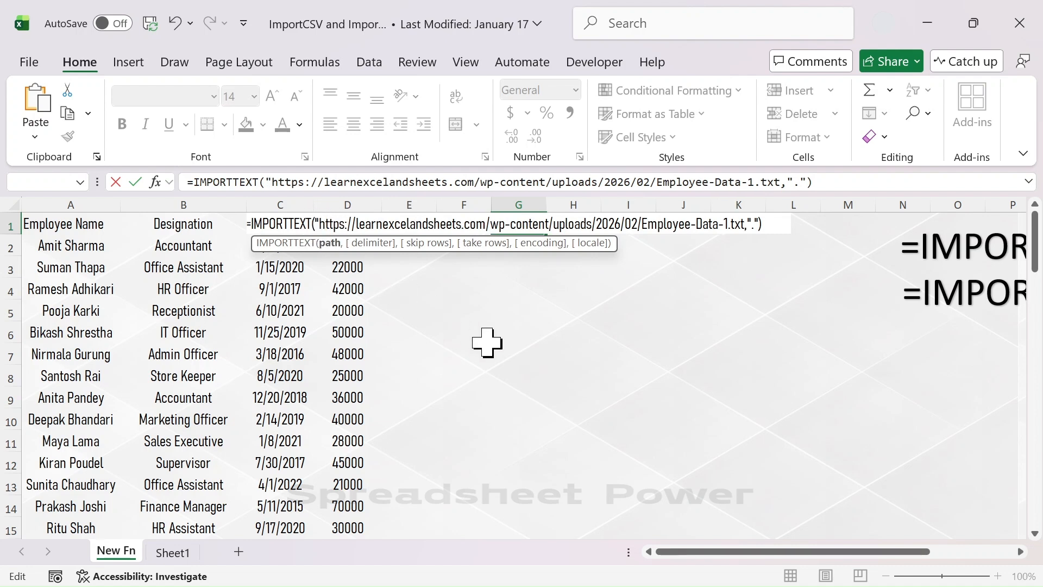
left_click(745, 224)
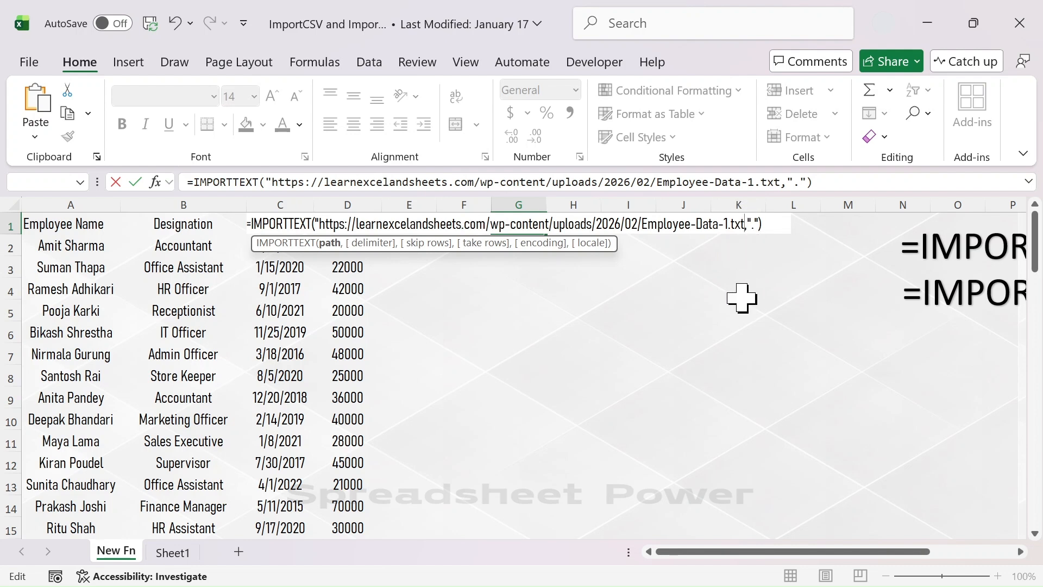
left_click(780, 222)
key("Return")
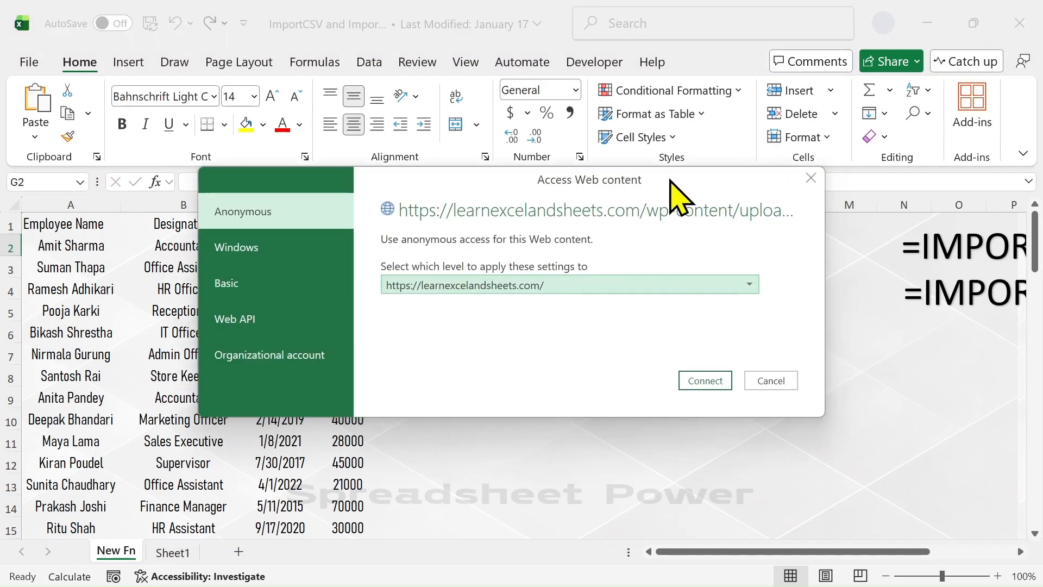
left_click(694, 385)
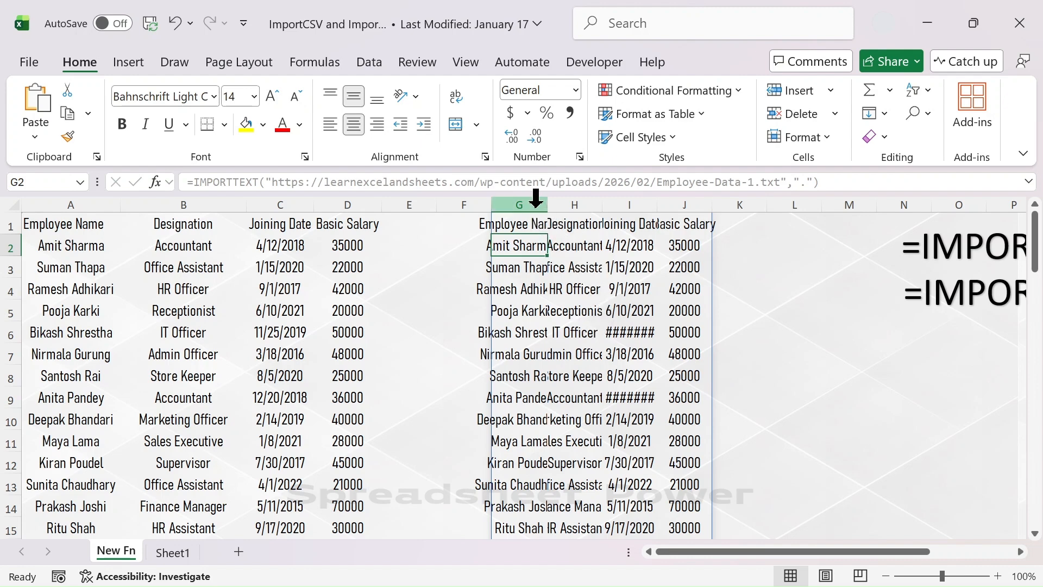
- Auto-fit the widths of columns G to J to the employee data imported from the web
left_click_drag(532, 205, 688, 205)
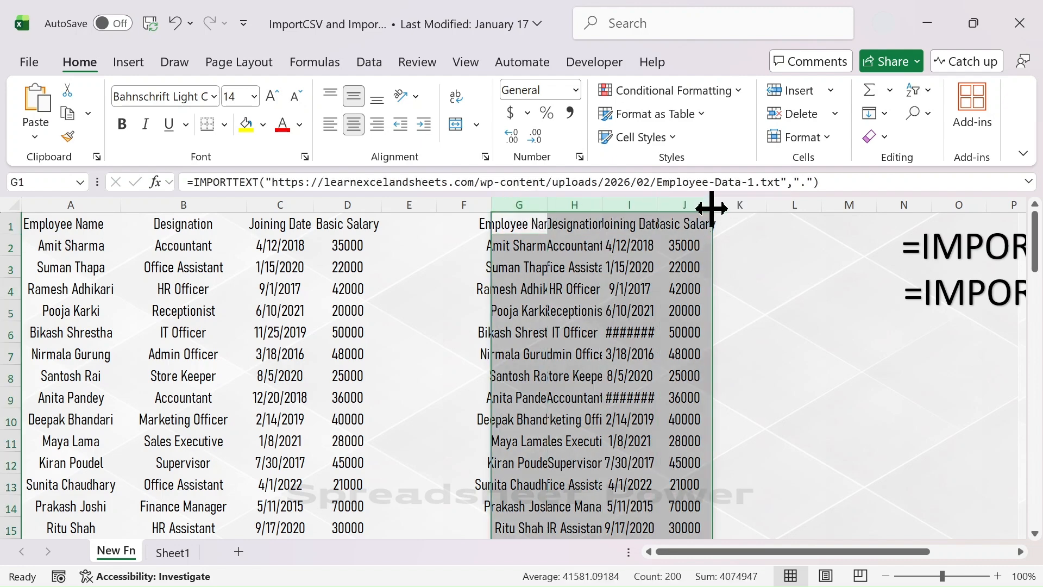
double_click(711, 205)
left_click(735, 335)
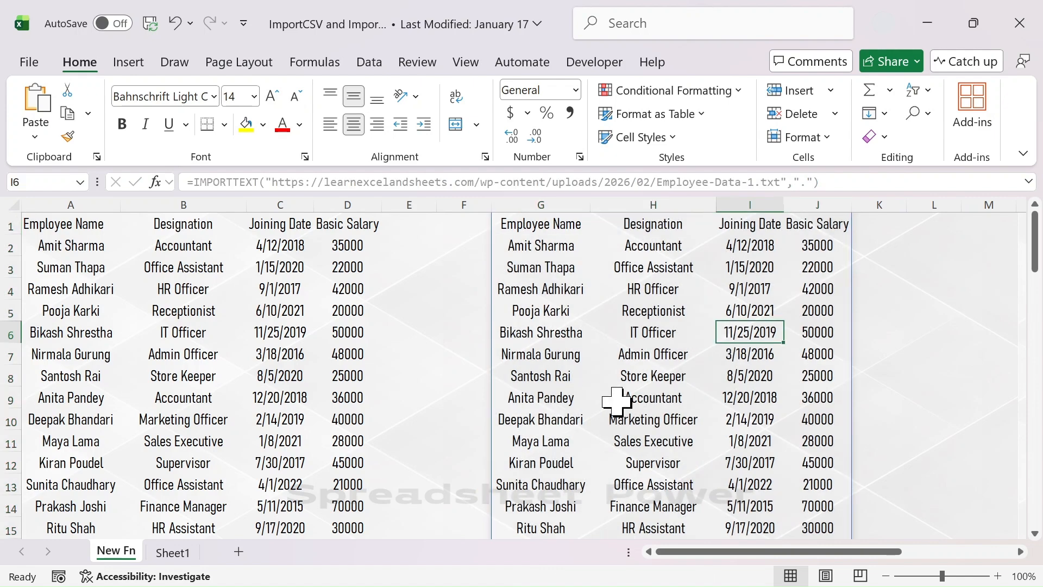
left_click_drag(749, 552, 864, 565)
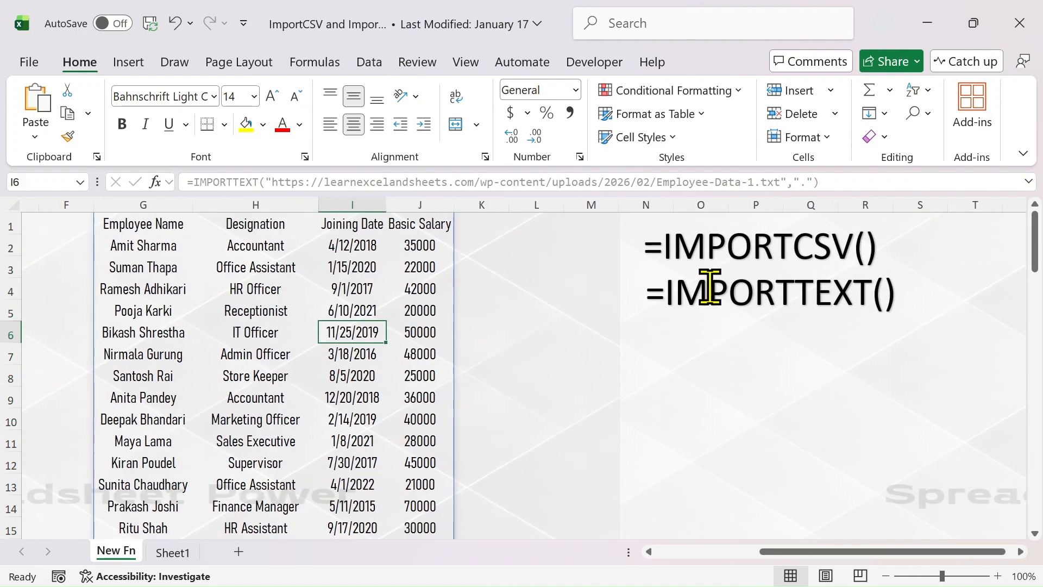